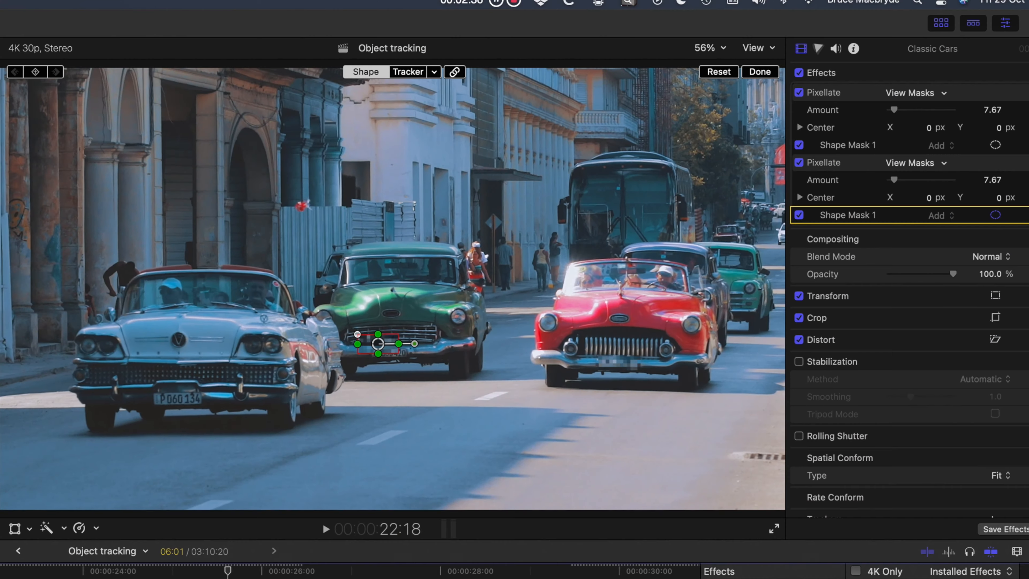
Step: Play the Classic Cars clip and view the Face Track tracker of the 2 friends clip
{"action": "key", "text": "space"}
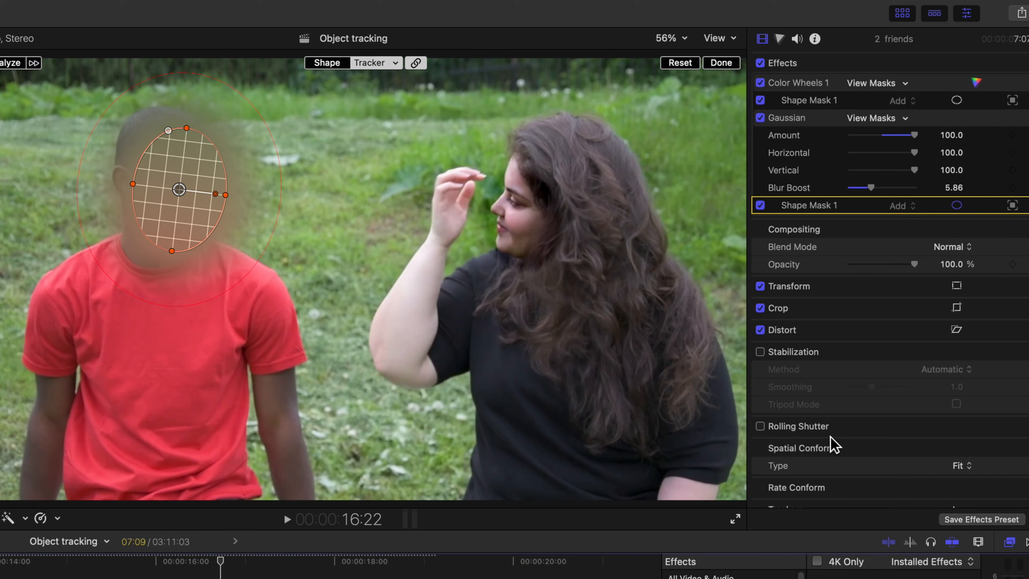
{"action": "scroll", "coordinate": [810, 466], "scroll_direction": "down", "scroll_amount": 5}
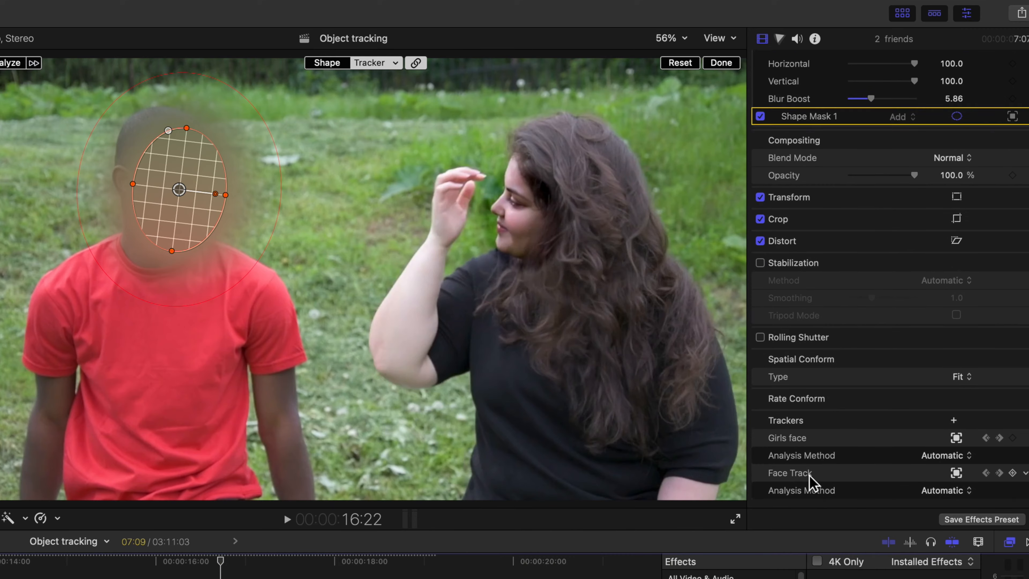
{"action": "left_click", "coordinate": [808, 484]}
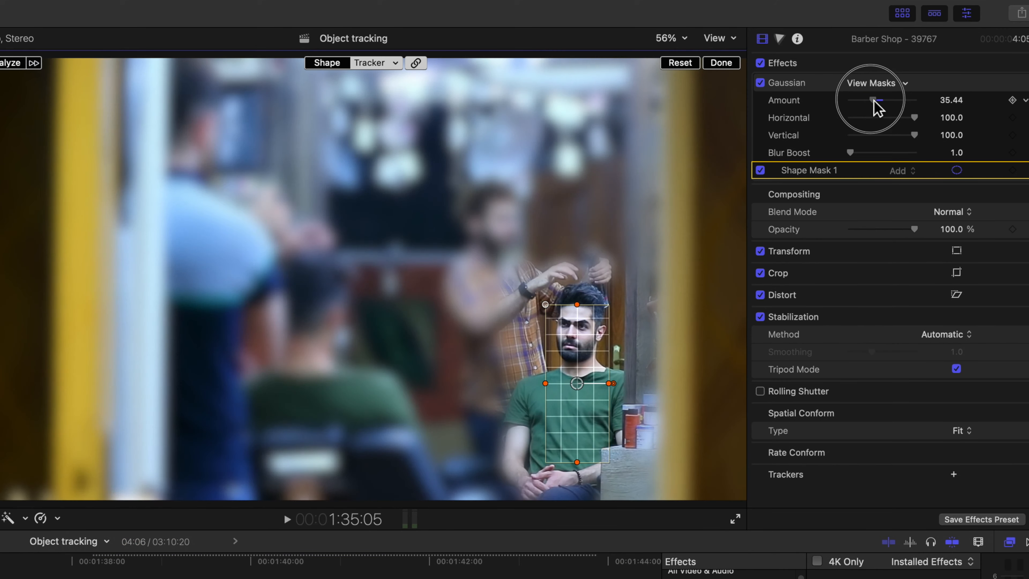
Step: Lower the Gaussian blur amount on the Barber Shop clip and raise the Colorize intensity on its red-tinted segment
{"action": "left_click_drag", "start_coordinate": [874, 101], "coordinate": [849, 102]}
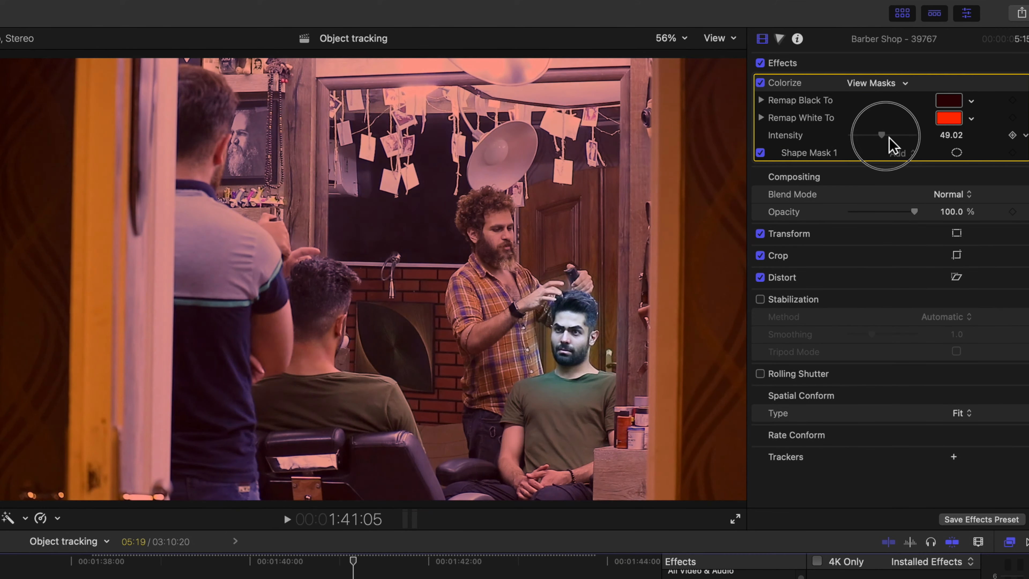
{"action": "left_click_drag", "start_coordinate": [888, 137], "coordinate": [907, 139]}
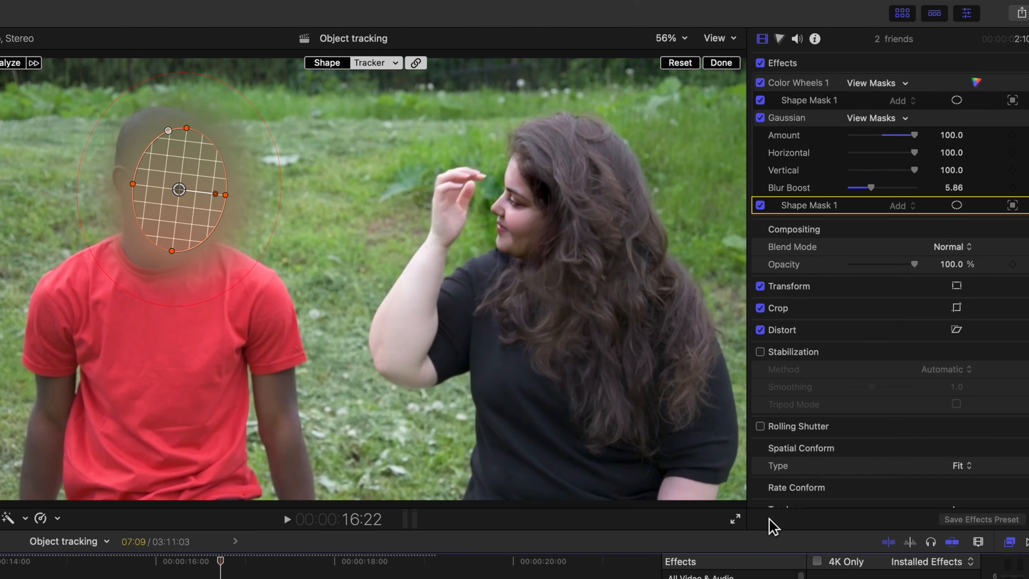
Step: Select Face Track among the 2 friends clip's trackers and play the breakdancer clip with the tracked logo
{"action": "scroll", "coordinate": [822, 487], "scroll_direction": "down", "scroll_amount": 3}
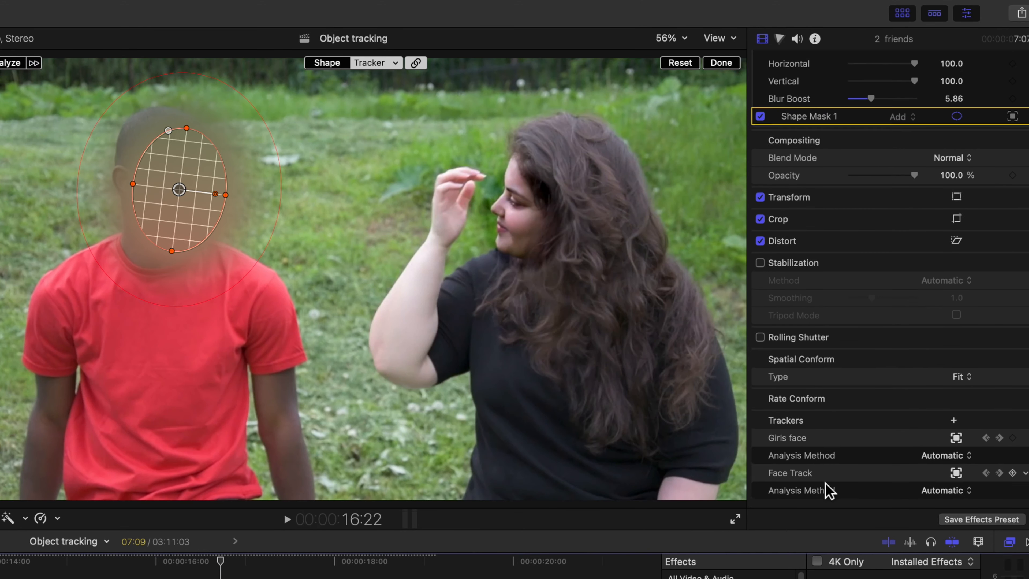
{"action": "left_click", "coordinate": [806, 474]}
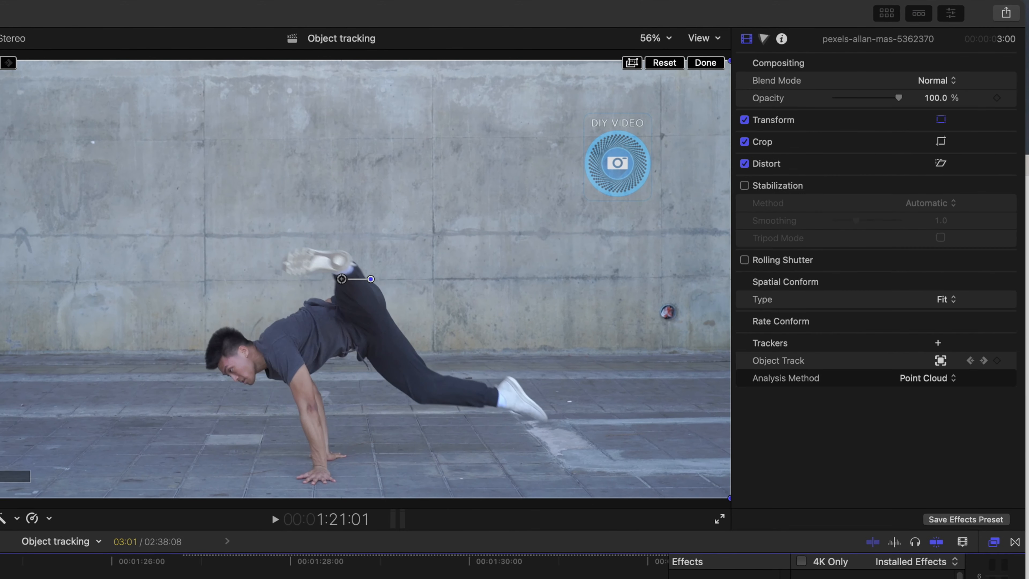
{"action": "key", "text": "space"}
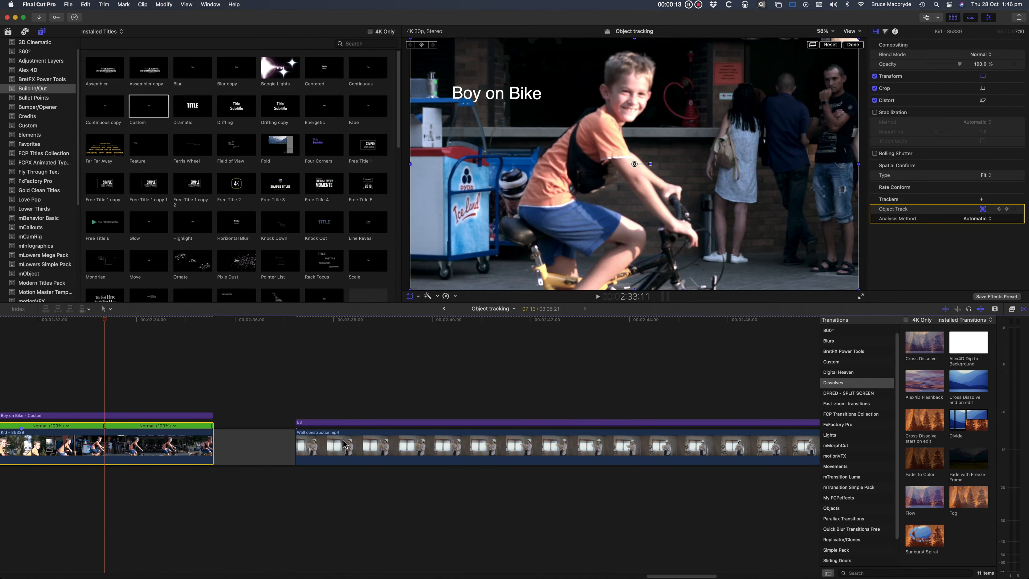
Step: Stretch the bike clip's last speed segment to a clip duration of 12:20, extend the Boy on Bike title to match, and play the sequence
{"action": "left_click_drag", "start_coordinate": [212, 426], "coordinate": [477, 448]}
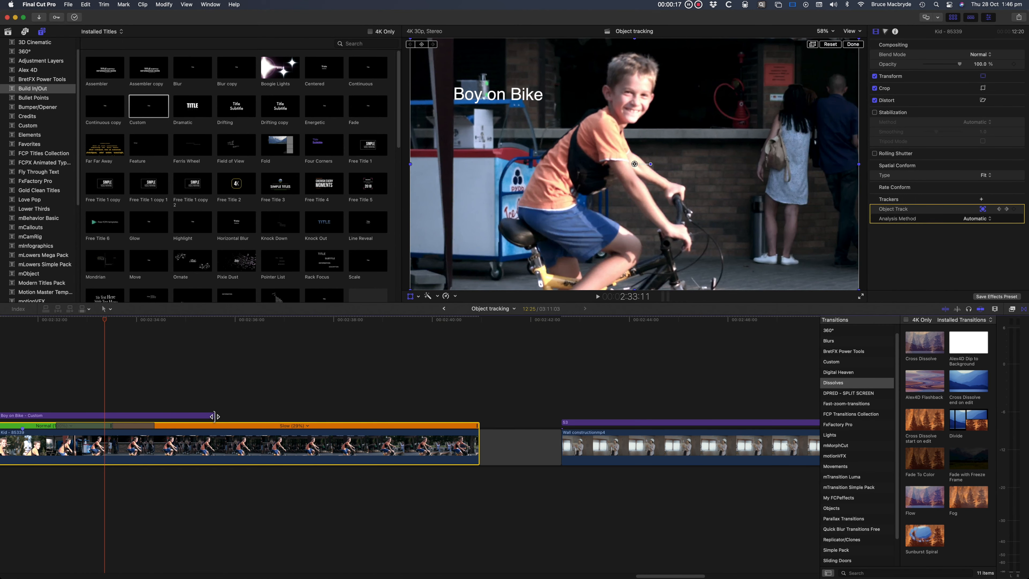
{"action": "left_click_drag", "start_coordinate": [214, 416], "coordinate": [476, 438]}
{"action": "scroll", "coordinate": [179, 351], "scroll_direction": "left", "scroll_amount": 5}
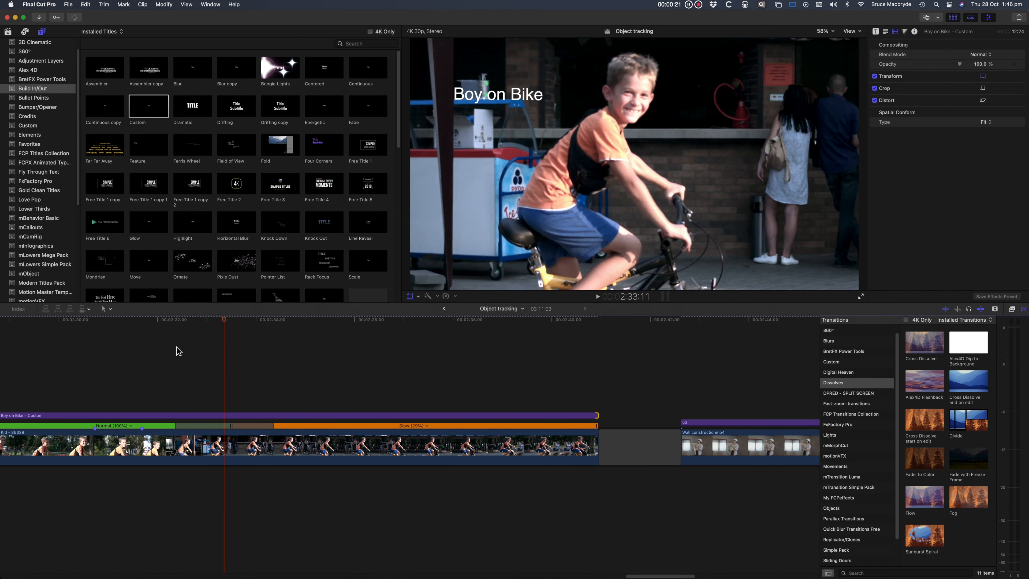
{"action": "left_click", "coordinate": [148, 320]}
{"action": "key", "text": "space"}
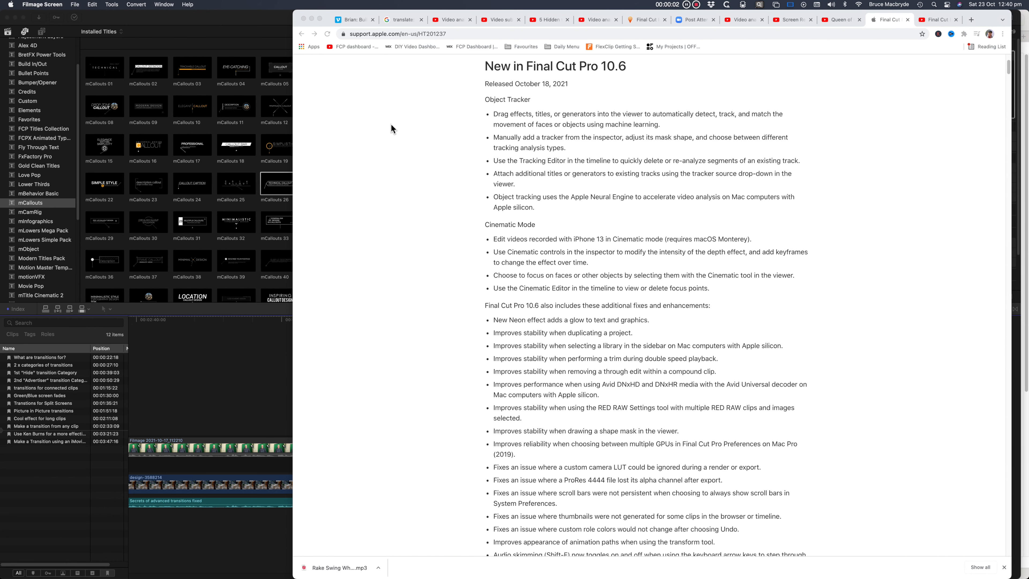
Step: Read through the Final Cut Pro 10.6 release notes on the Apple support page
{"action": "scroll", "coordinate": [390, 124], "scroll_direction": "down", "scroll_amount": 5}
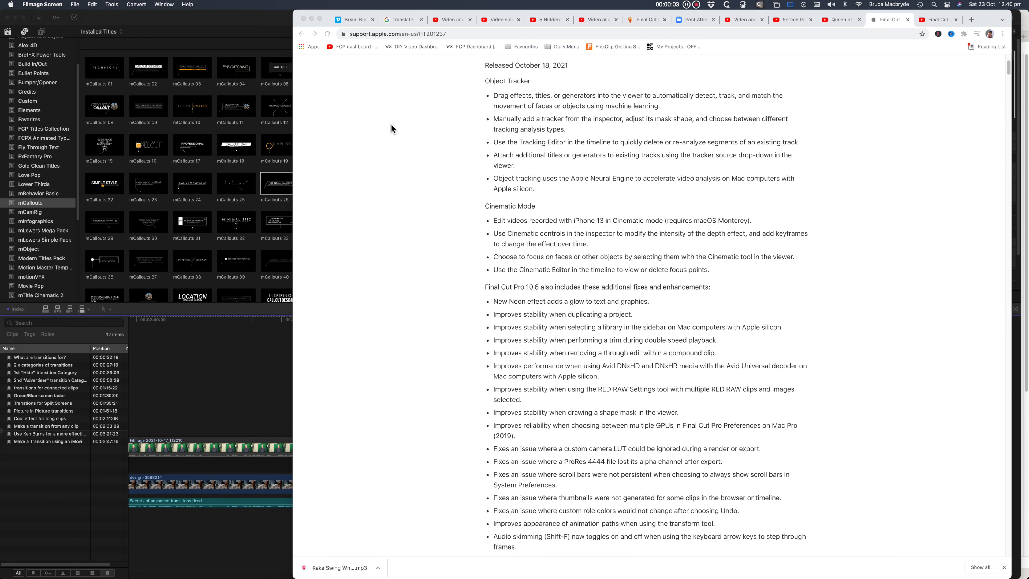
{"action": "scroll", "coordinate": [390, 124], "scroll_direction": "down", "scroll_amount": 3}
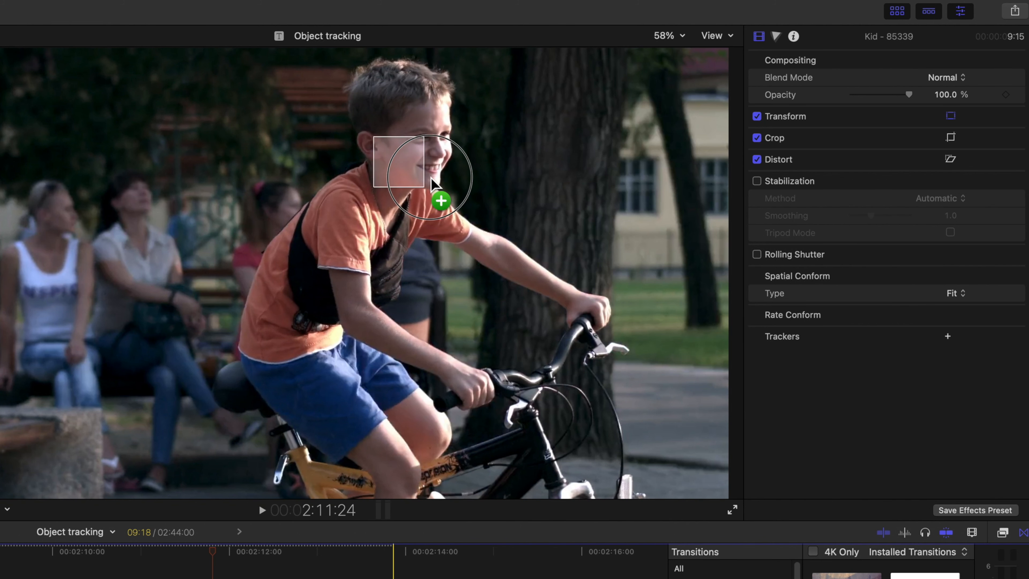
Step: Mark the full duration of the boy-on-bike clip as a range and attach title 52 to the boy's face for tracking
{"action": "left_click", "coordinate": [431, 172]}
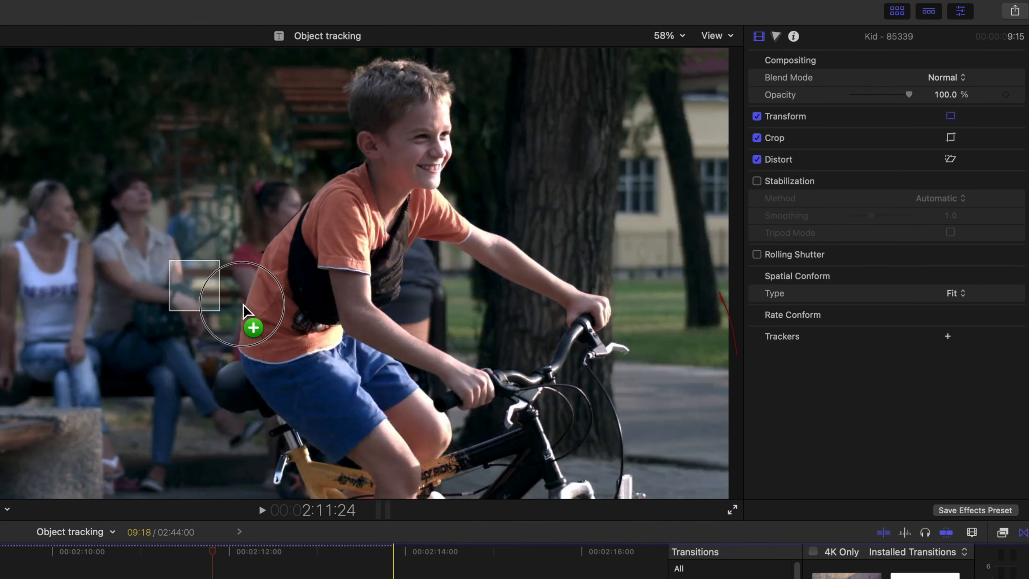
{"action": "left_click_drag", "start_coordinate": [241, 303], "coordinate": [427, 223]}
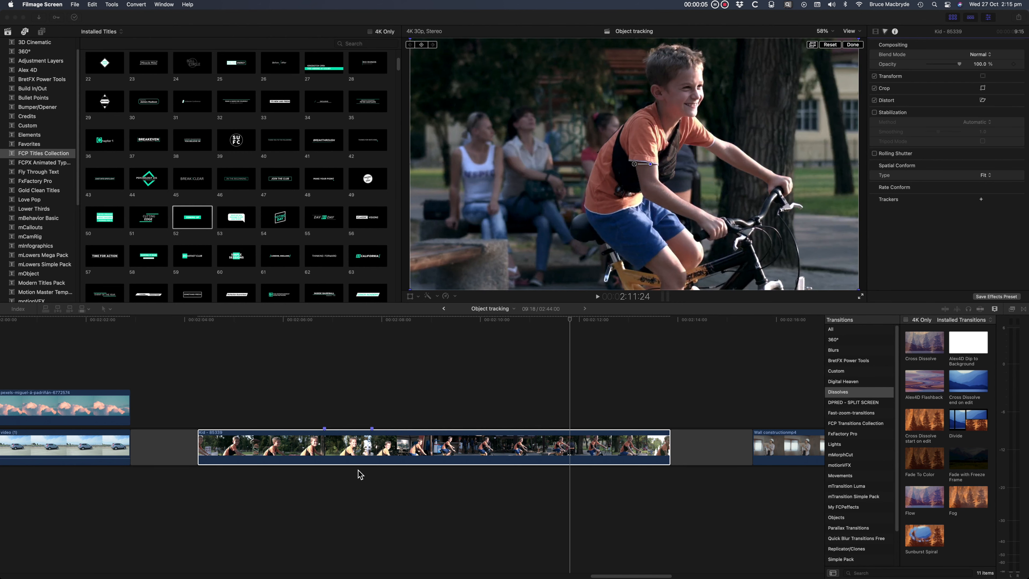
{"action": "left_click", "coordinate": [359, 449]}
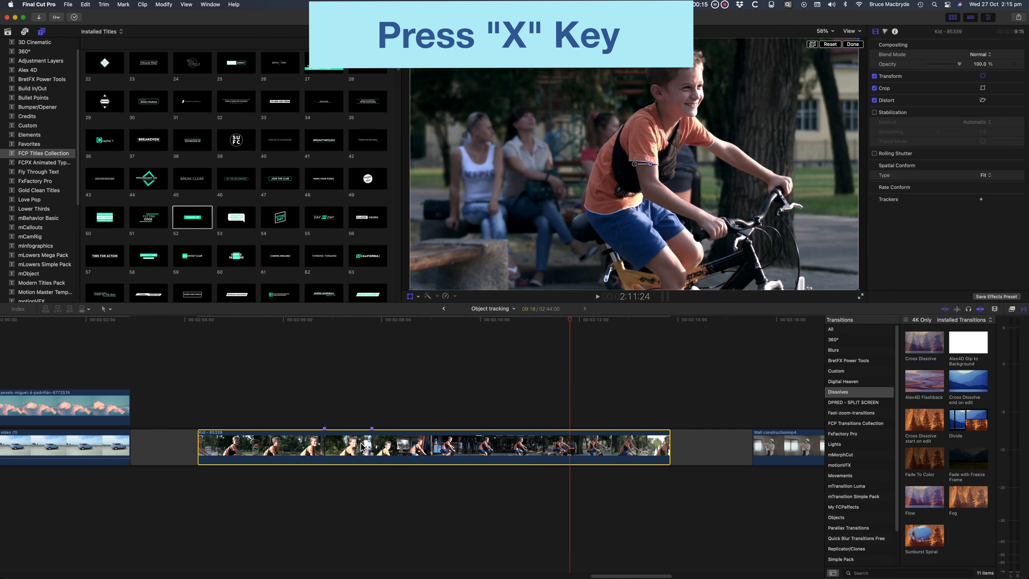
{"action": "key", "text": "x"}
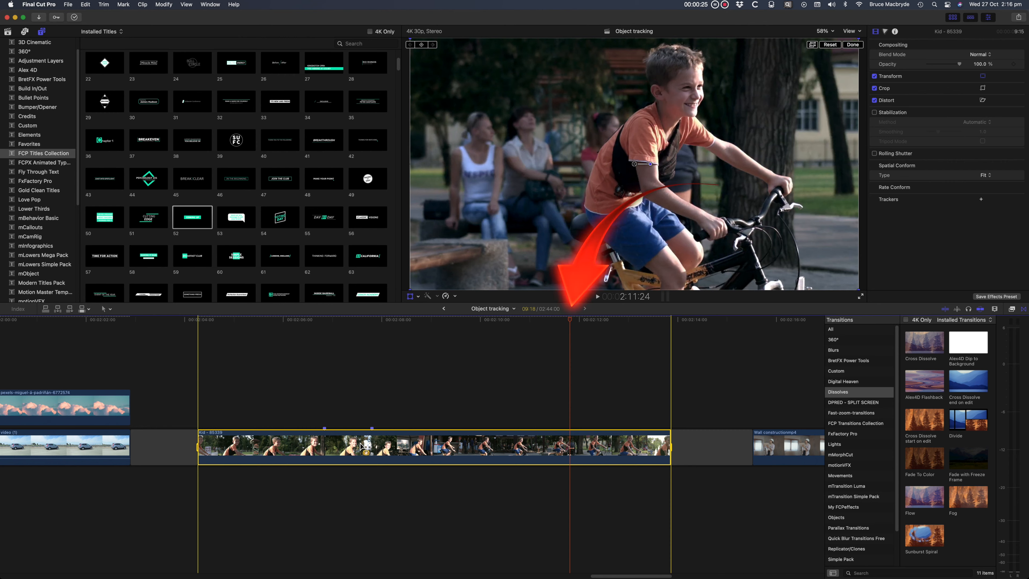
{"action": "left_click", "coordinate": [191, 223]}
{"action": "left_click_drag", "start_coordinate": [190, 219], "coordinate": [692, 104]}
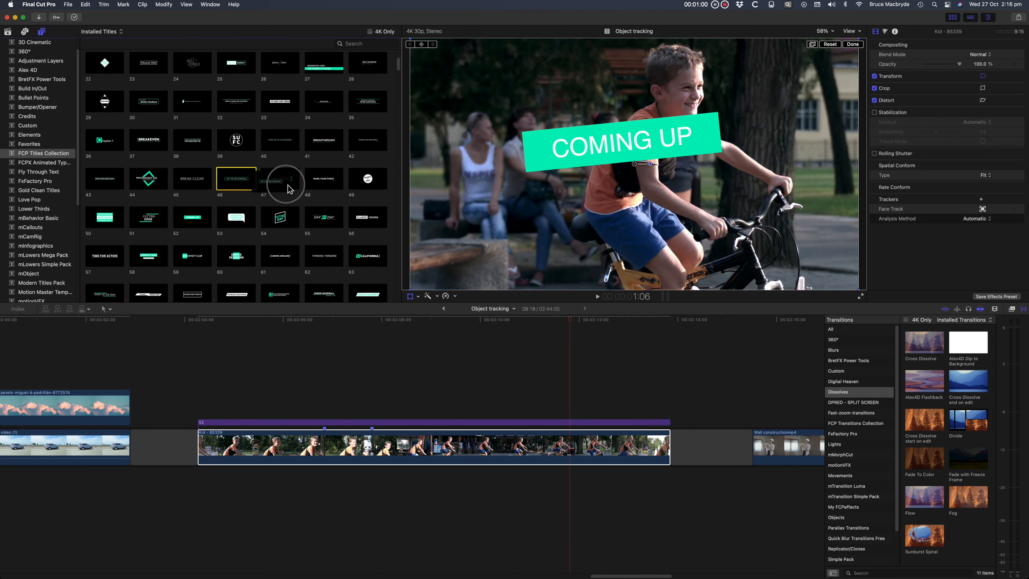
{"action": "left_click_drag", "start_coordinate": [278, 183], "coordinate": [497, 217]}
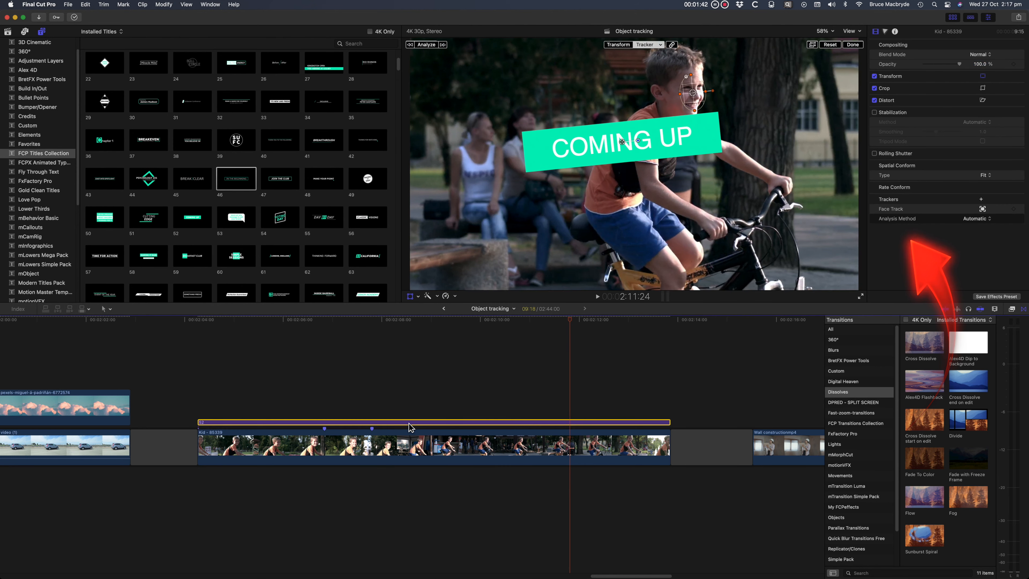
Step: Select the COMING UP title above the bike clip and analyze its face track
{"action": "left_click", "coordinate": [409, 423]}
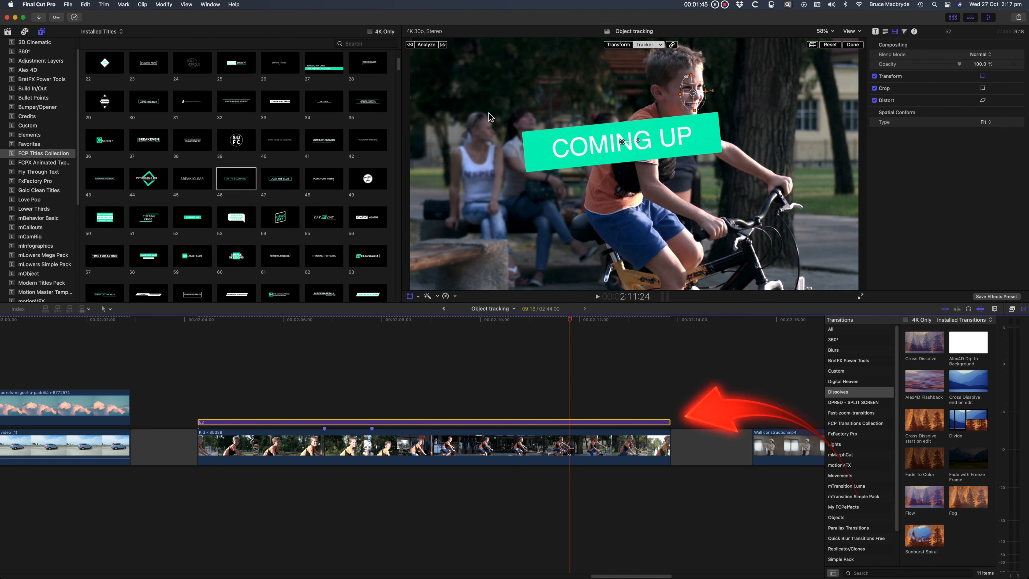
{"action": "left_click", "coordinate": [426, 44]}
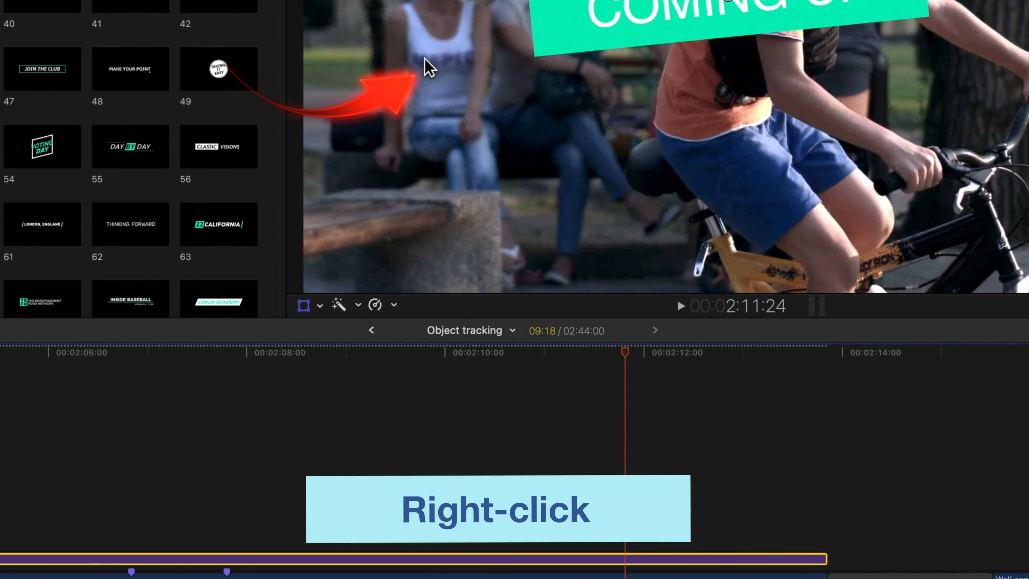
Step: Move the COMING UP title away from the boy to beside his head with the Transform controls, and play the tracked result
{"action": "right_click", "coordinate": [470, 172]}
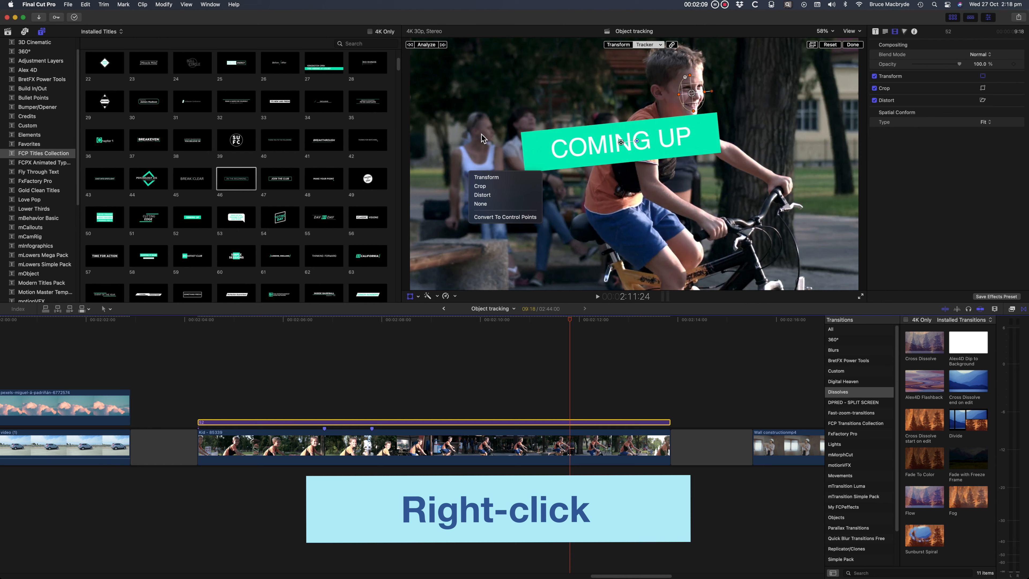
{"action": "left_click", "coordinate": [498, 68]}
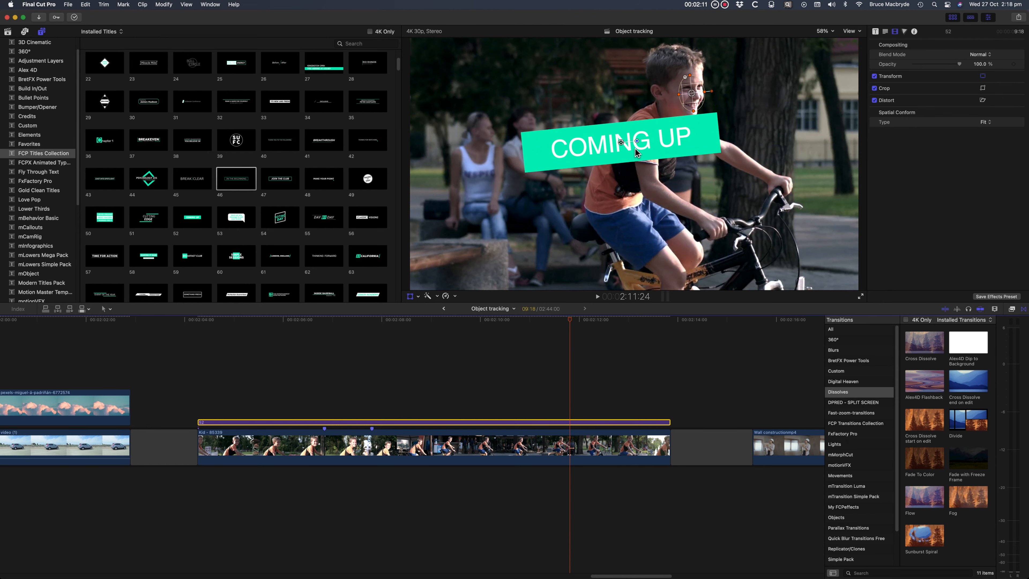
{"action": "left_click_drag", "start_coordinate": [635, 148], "coordinate": [528, 109]}
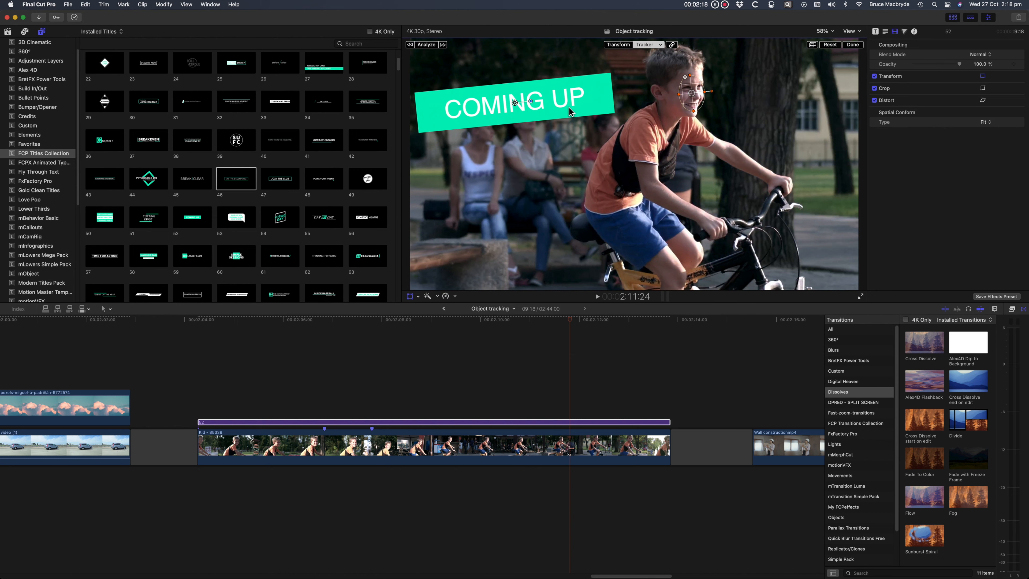
{"action": "left_click", "coordinate": [618, 45]}
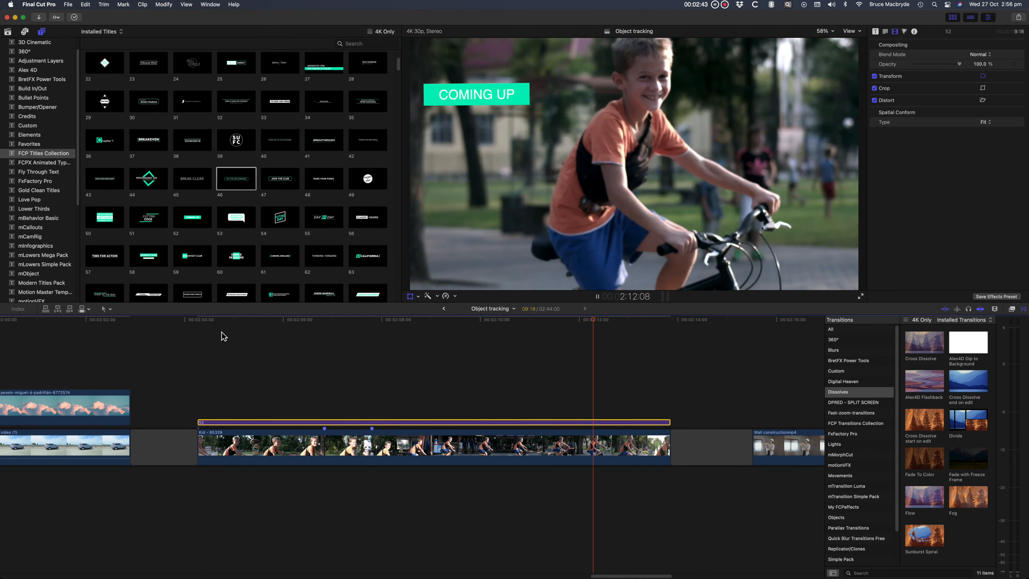
{"action": "key", "text": "space"}
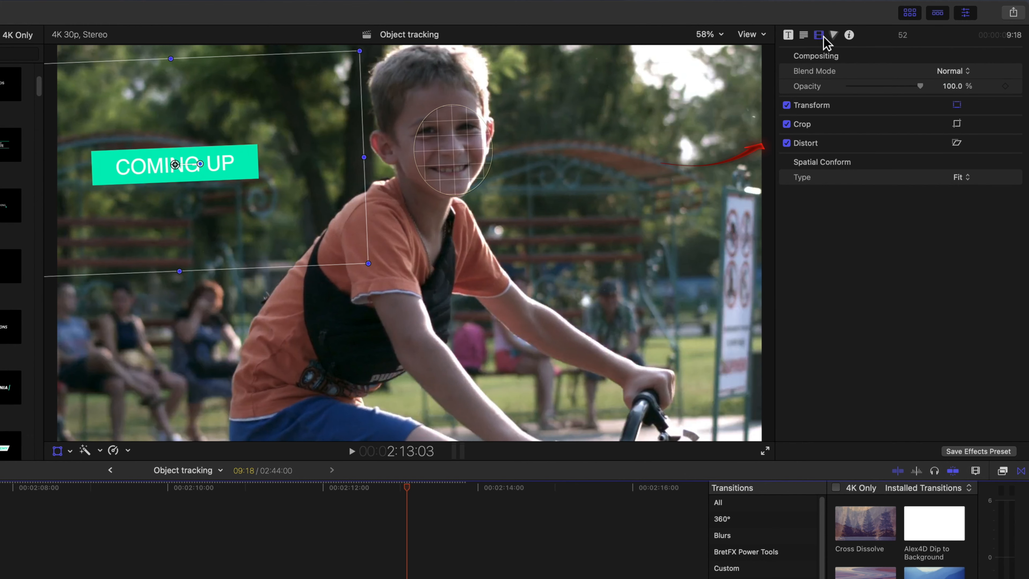
Step: Turn off Rotation tracking in the COMING UP title's Transform tracker options
{"action": "left_click", "coordinate": [824, 38]}
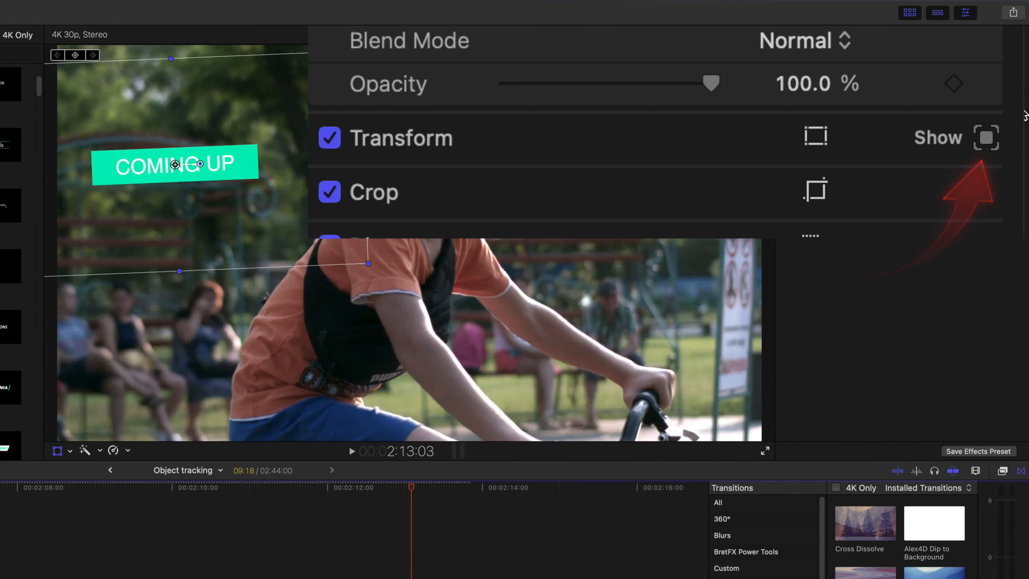
{"action": "left_click", "coordinate": [1017, 106]}
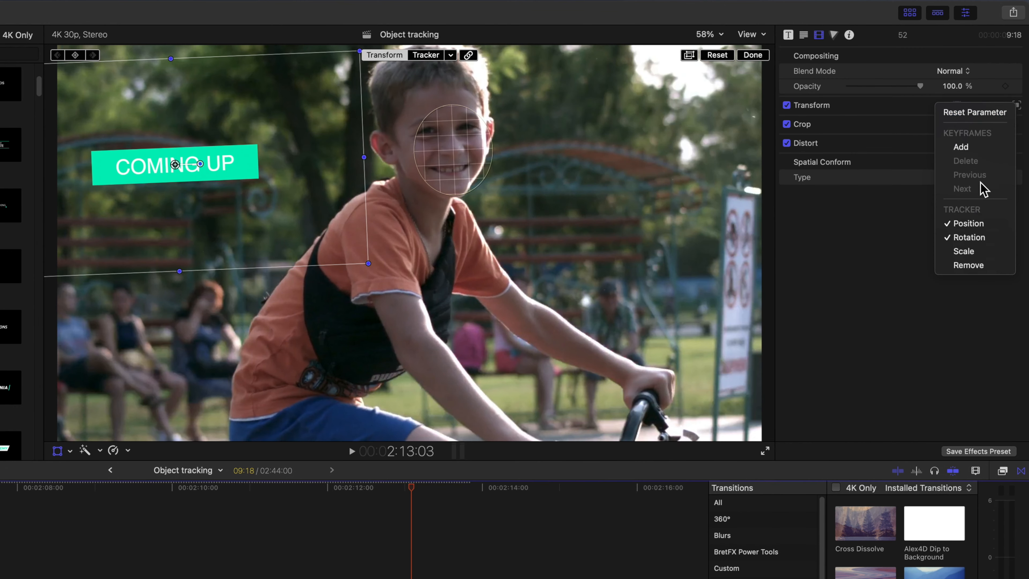
{"action": "left_click", "coordinate": [982, 238]}
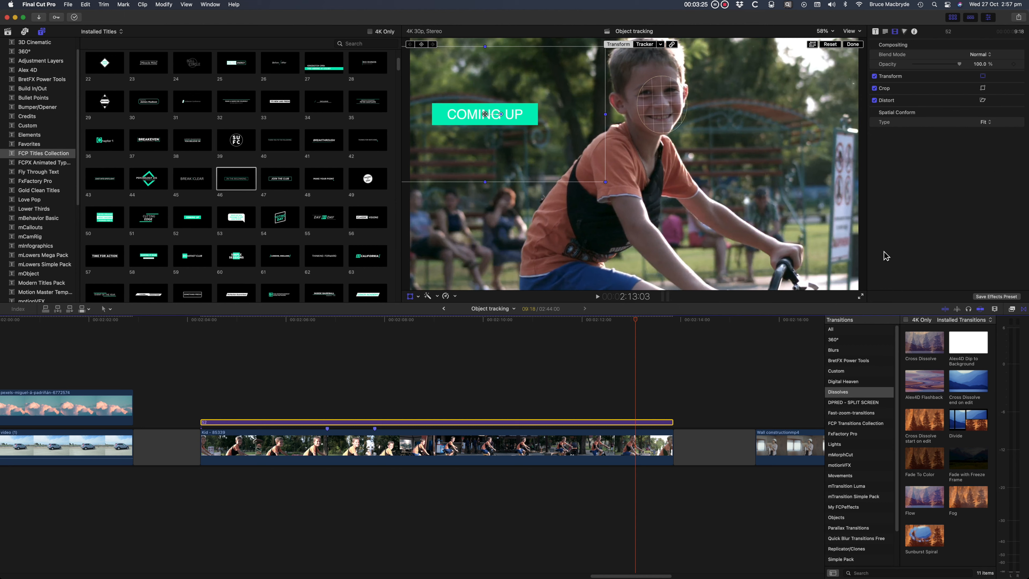
Step: Select the bike clip and set its Face Track analysis method to Point Cloud
{"action": "left_click", "coordinate": [625, 444]}
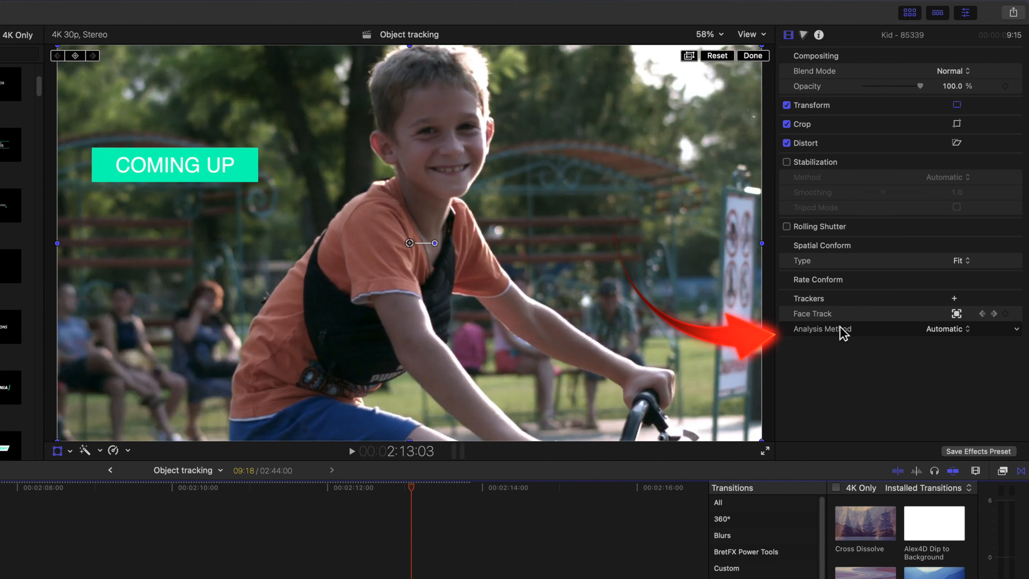
{"action": "left_click", "coordinate": [965, 330]}
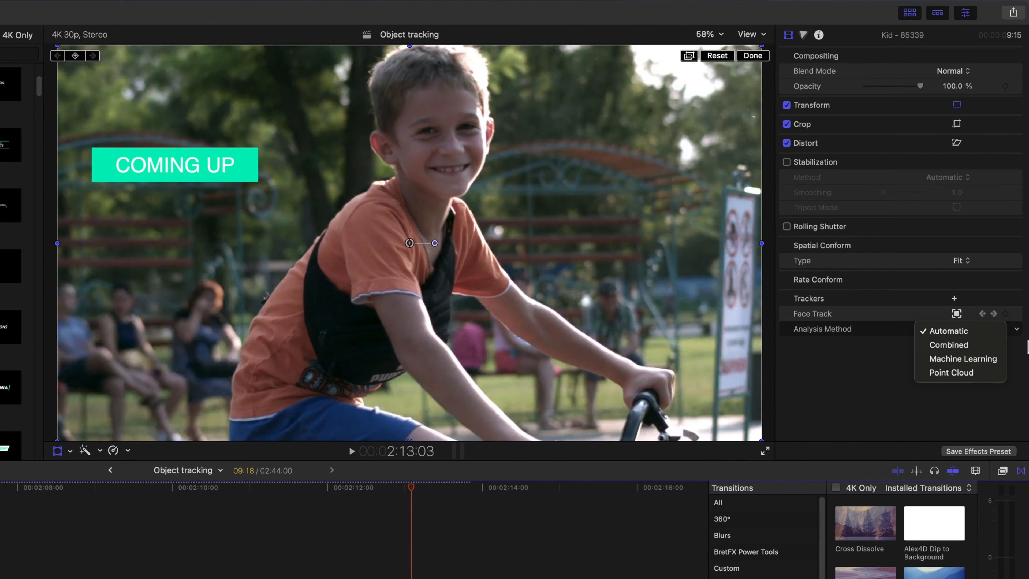
{"action": "left_click", "coordinate": [975, 374]}
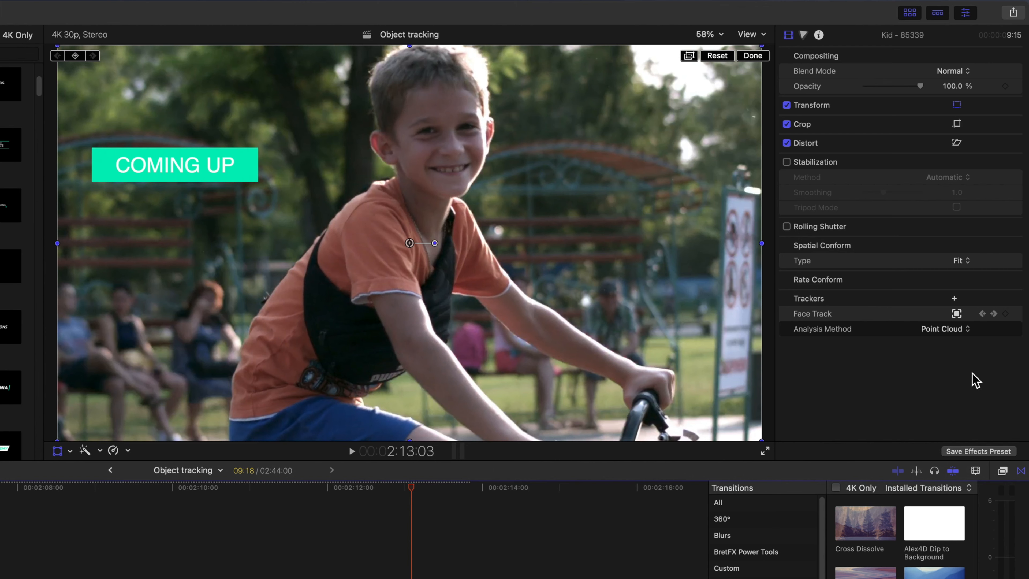
{"action": "left_click", "coordinate": [966, 329]}
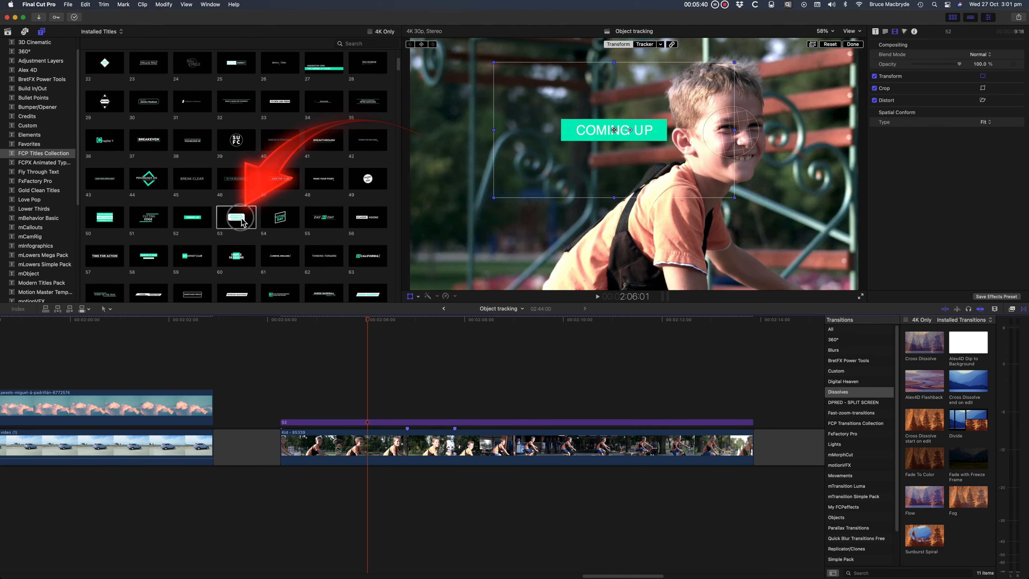
Step: Add speech-bubble title 53 above the COMING UP title at the bike clip's start and extend it to 9:18, the clip's end
{"action": "left_click_drag", "start_coordinate": [241, 222], "coordinate": [283, 411]}
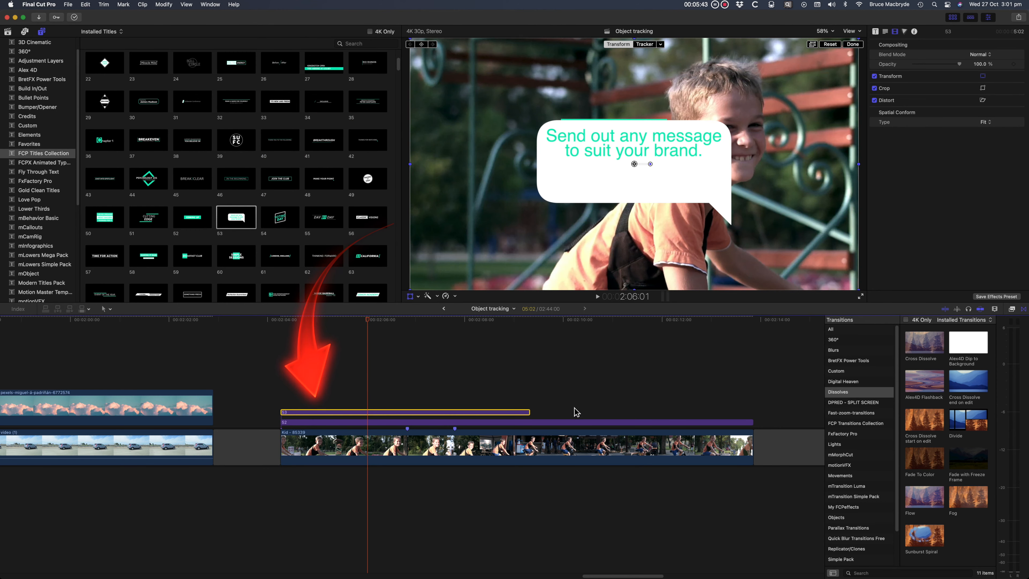
{"action": "left_click_drag", "start_coordinate": [529, 412], "coordinate": [751, 422]}
{"action": "left_click", "coordinate": [498, 415]}
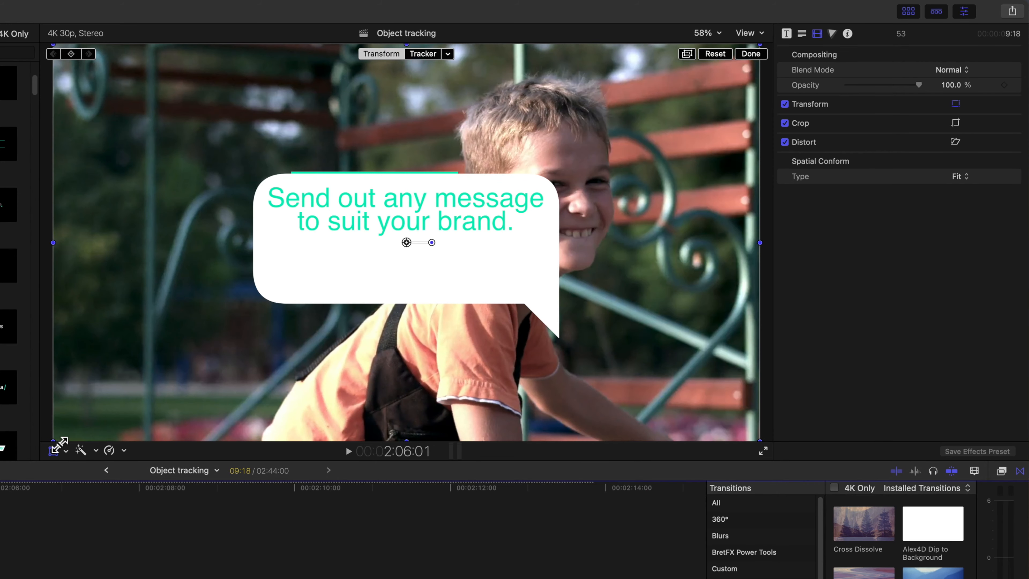
Step: Shrink the speech-bubble title, place it below COMING UP beside the boy's back, and attach it to the Face Track tracker
{"action": "left_click_drag", "start_coordinate": [410, 288], "coordinate": [530, 226]}
{"action": "left_click_drag", "start_coordinate": [244, 334], "coordinate": [261, 324]}
{"action": "left_click_drag", "start_coordinate": [405, 260], "coordinate": [308, 287]}
{"action": "left_click", "coordinate": [448, 55]}
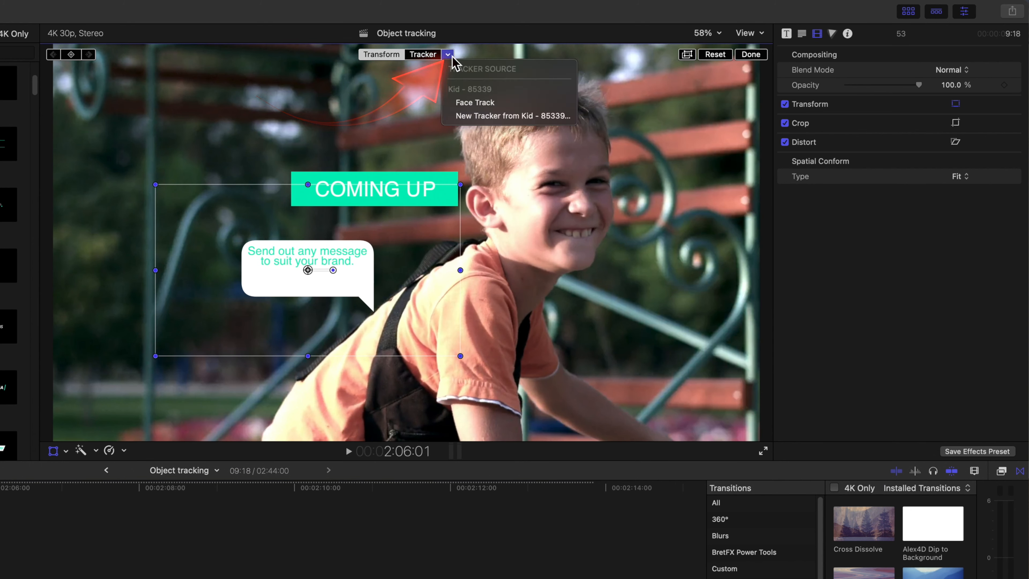
{"action": "left_click", "coordinate": [467, 99]}
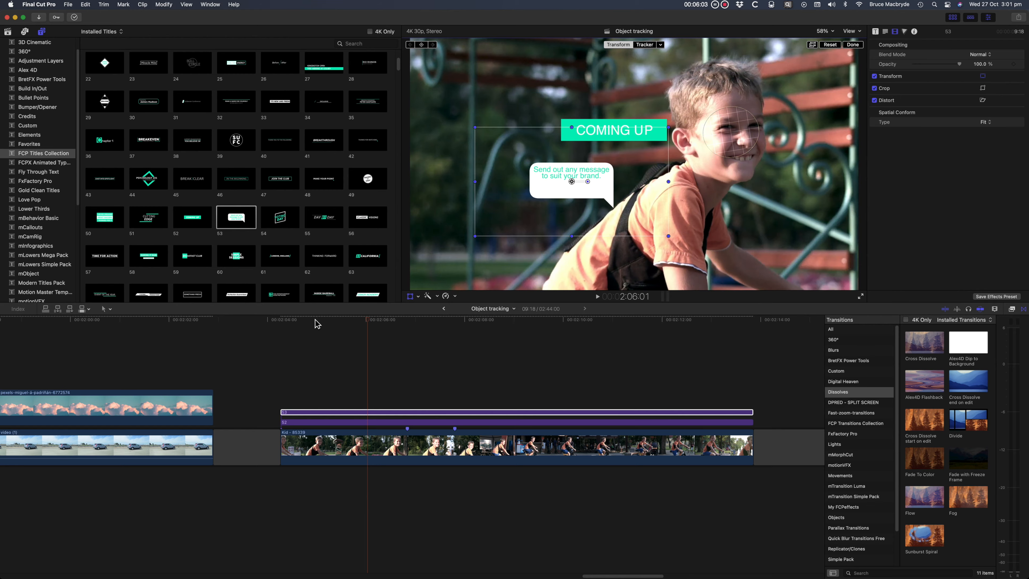
Step: Play the bike clip from its start to review how both titles follow the boy's face
{"action": "left_click", "coordinate": [290, 325]}
{"action": "left_click_drag", "start_coordinate": [289, 326], "coordinate": [285, 326]}
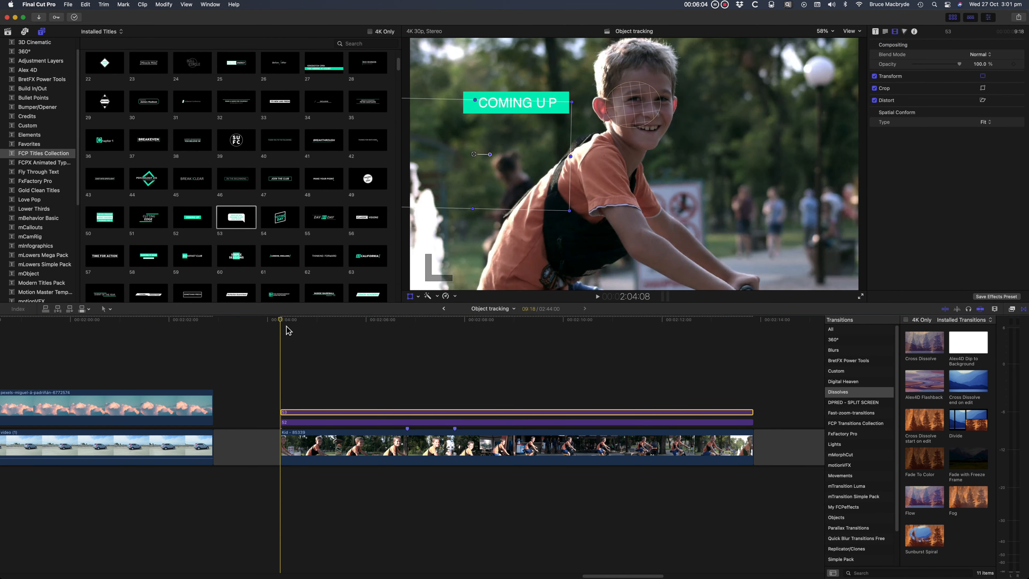
{"action": "key", "text": "space"}
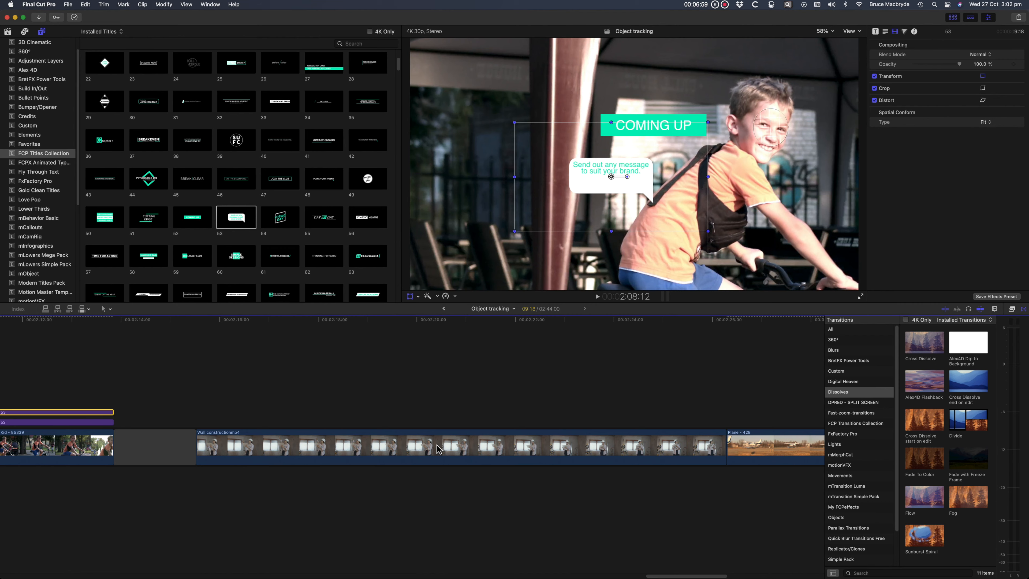
Step: Add an object tracker to the Wall construction clip, round its shape, and fit it over the woman's tablet
{"action": "left_click", "coordinate": [436, 446]}
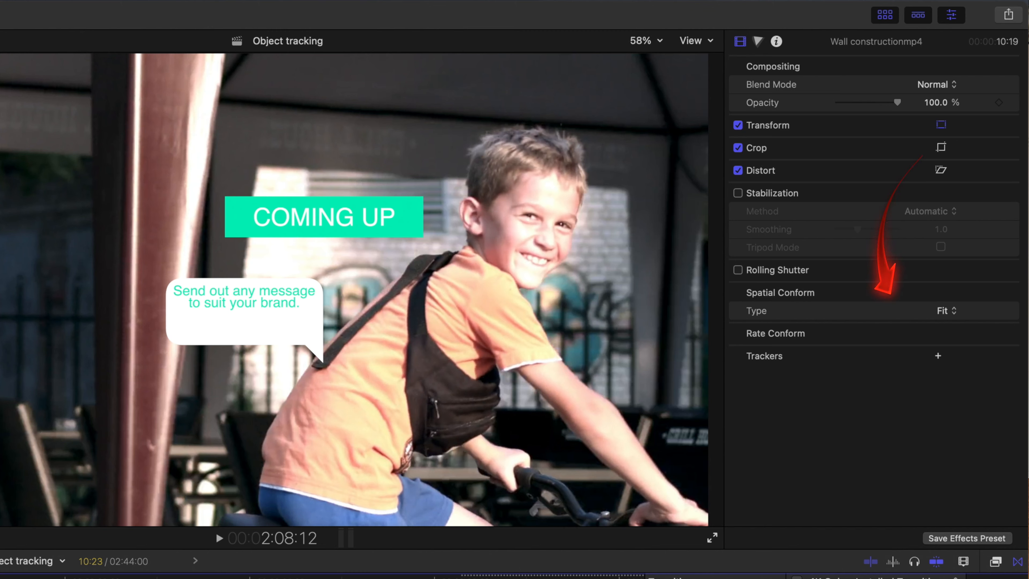
{"action": "left_click", "coordinate": [939, 357]}
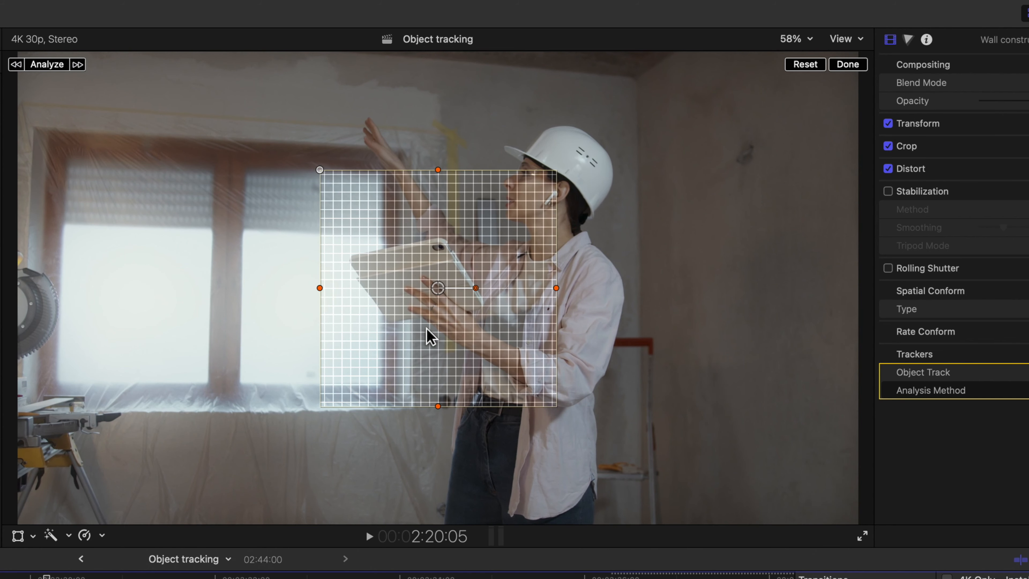
{"action": "mouse_move", "coordinate": [320, 170]}
{"action": "left_mouse_down"}
{"action": "mouse_move", "coordinate": [328, 184]}
{"action": "mouse_move", "coordinate": [393, 178]}
{"action": "left_mouse_up"}
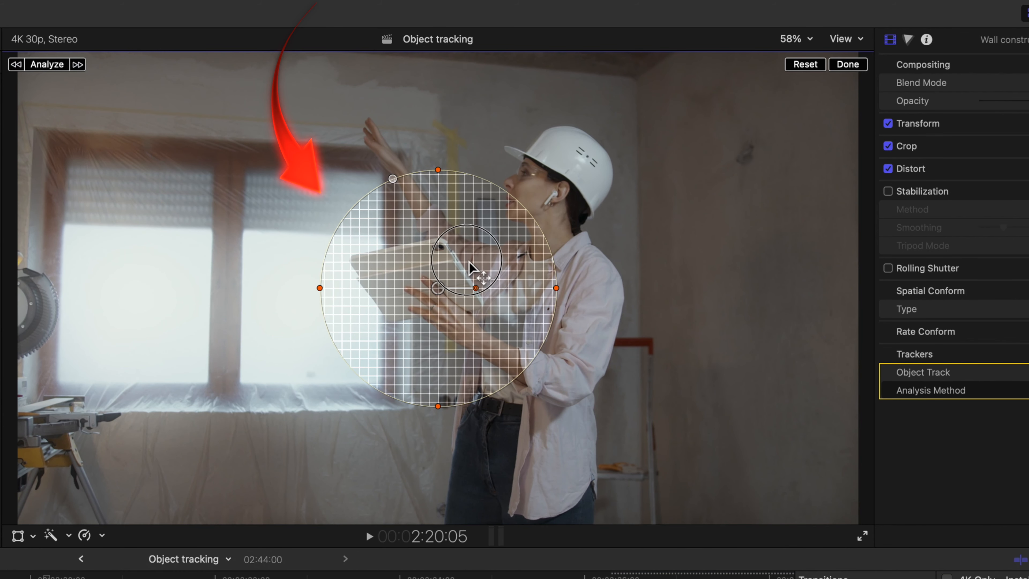
{"action": "left_click_drag", "start_coordinate": [344, 358], "coordinate": [435, 341]}
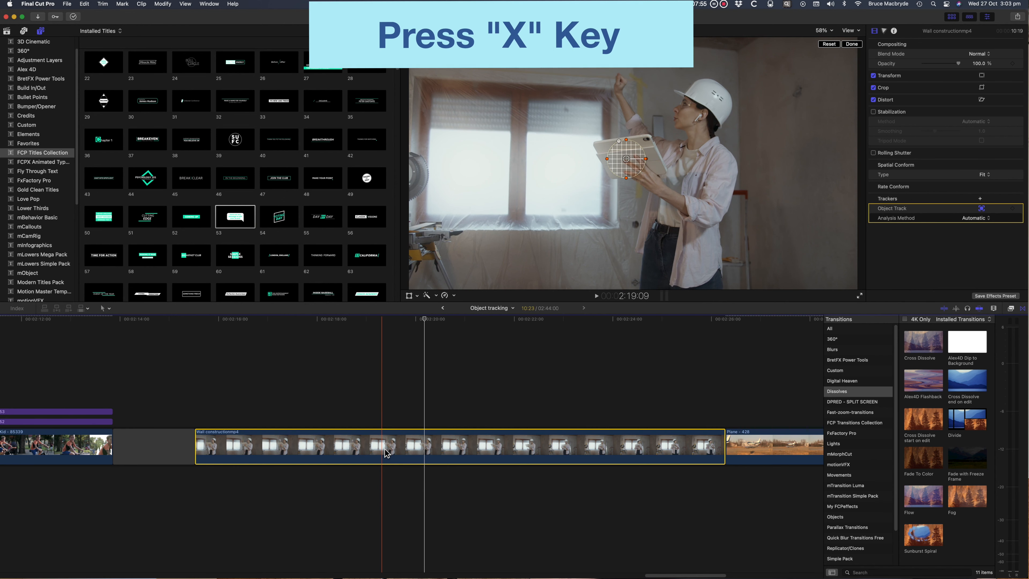
Step: Mark the full Wall construction clip as a range and connect speech-bubble title 53 above it for that length
{"action": "key", "text": "x"}
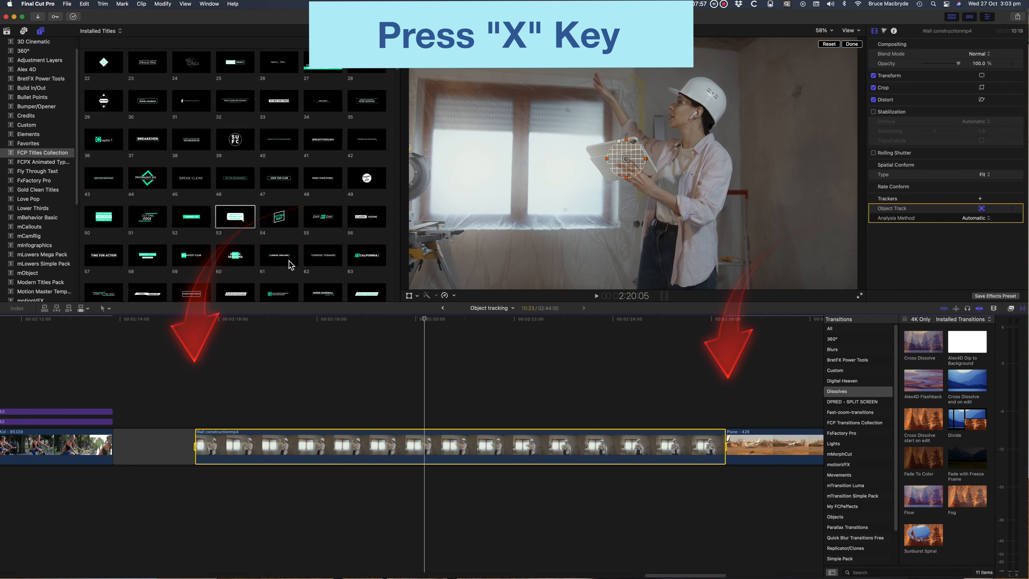
{"action": "left_click", "coordinate": [234, 219]}
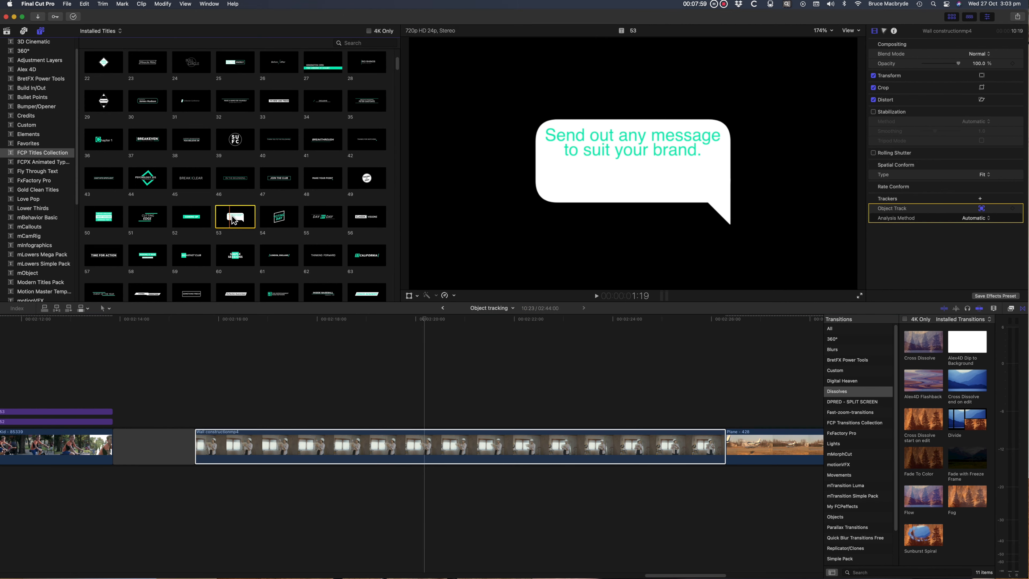
{"action": "key", "text": "q"}
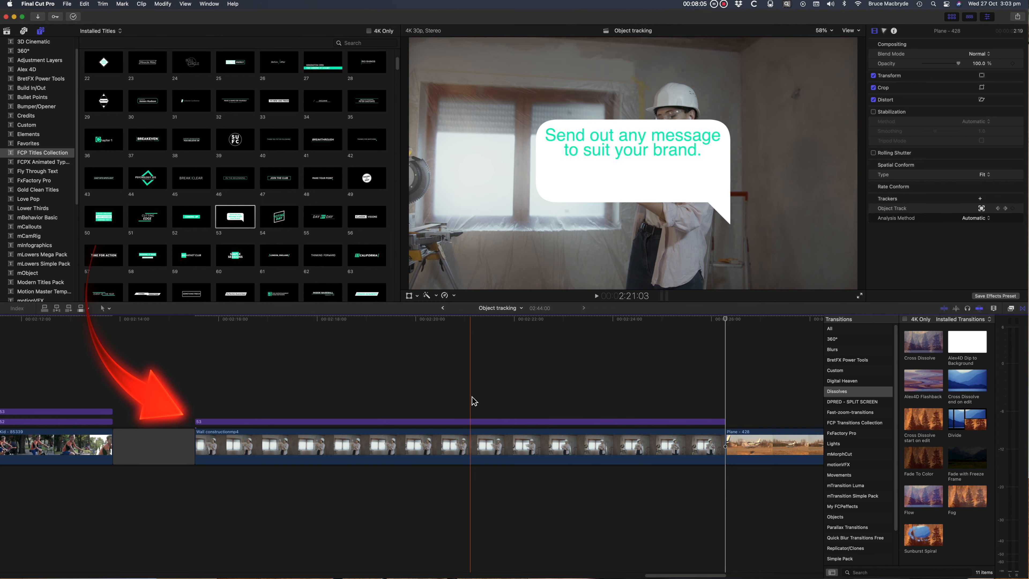
Step: Select the new speech-bubble title, park the playhead at 2:22:08, and activate its on-screen Transform controls
{"action": "left_click", "coordinate": [486, 420]}
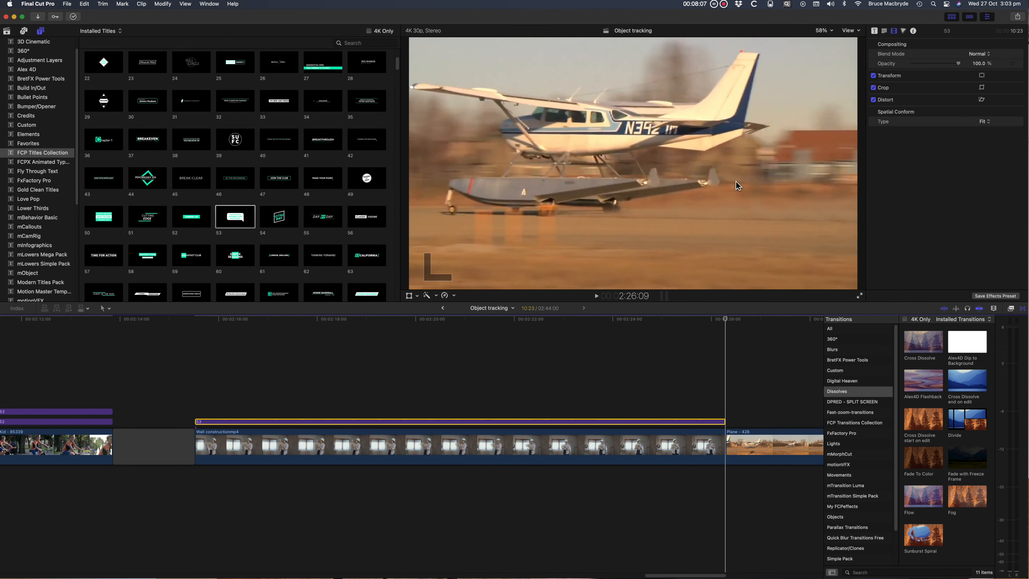
{"action": "left_click", "coordinate": [528, 318]}
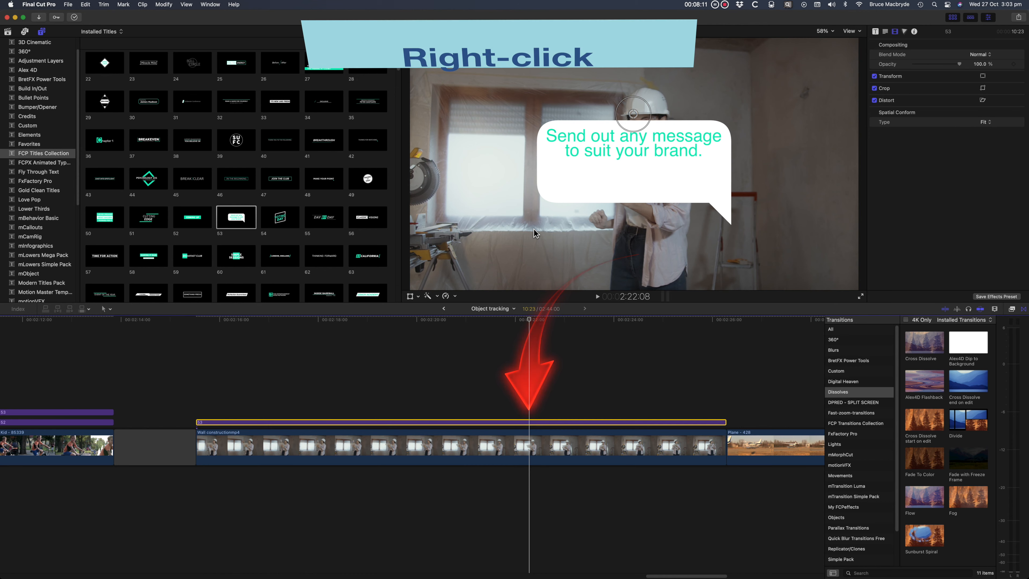
{"action": "right_click", "coordinate": [517, 223]}
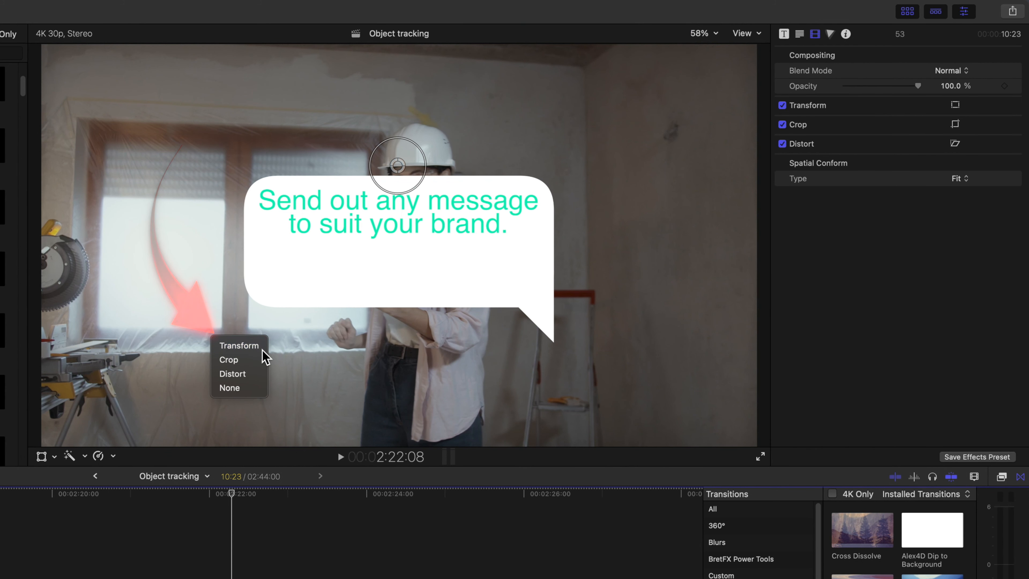
{"action": "left_click", "coordinate": [261, 347]}
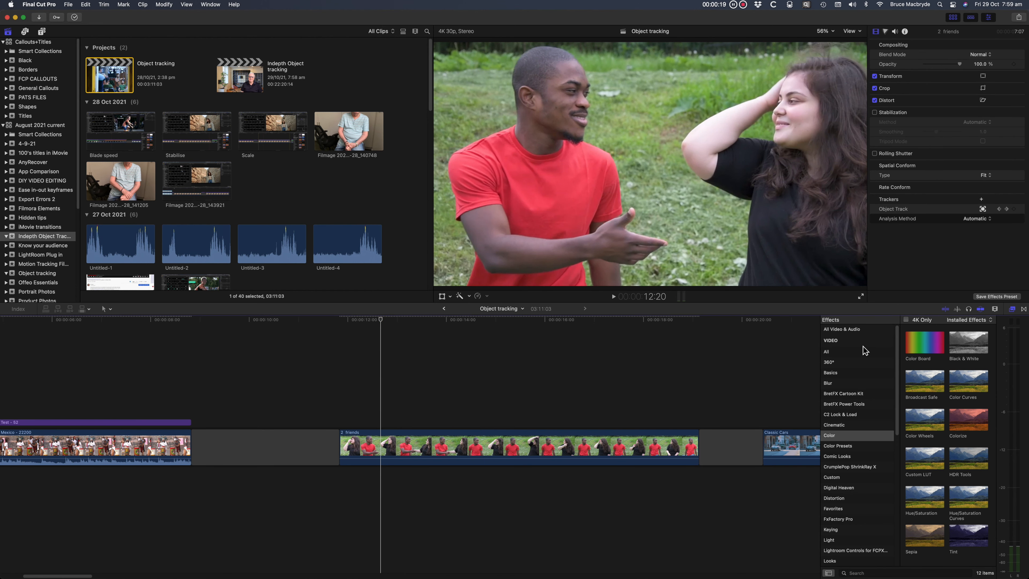
Step: Select the existing Object Track on the 2 friends clip and open its options
{"action": "left_click", "coordinate": [927, 211]}
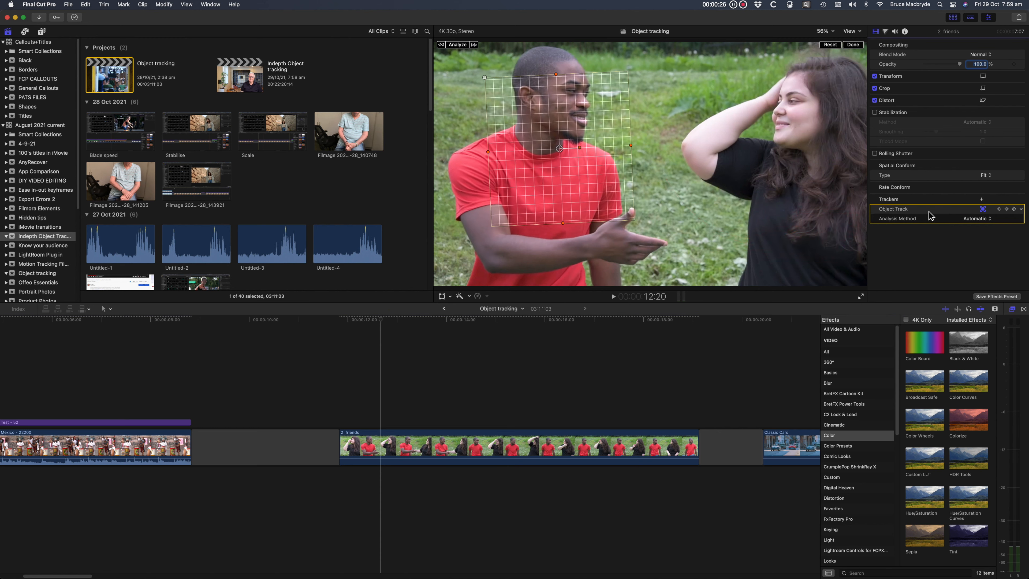
{"action": "left_click", "coordinate": [1020, 209]}
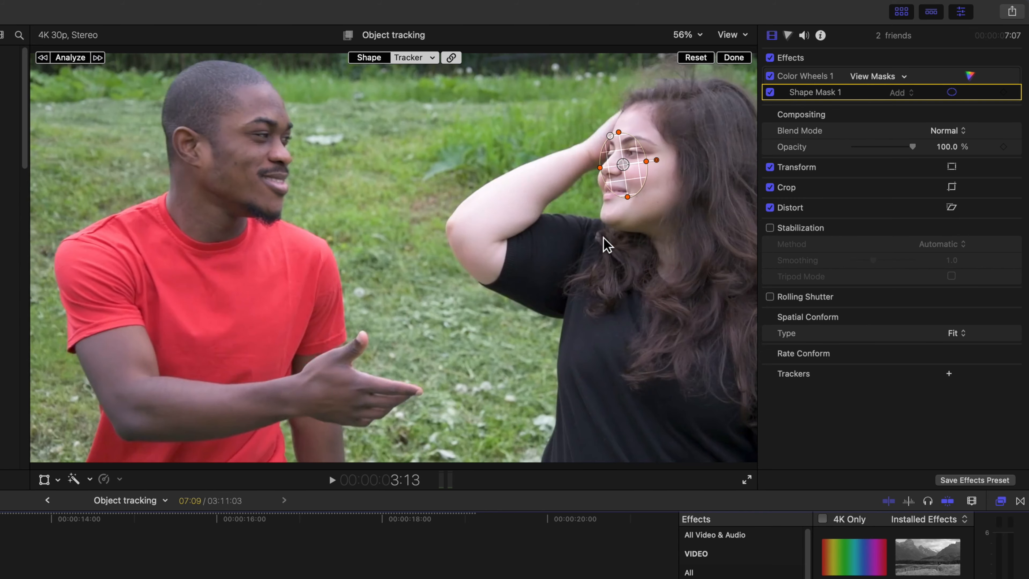
Step: Analyze the woman's face movement for the tracker of Color Wheels 1's Shape Mask 1 on the 2 friends clip
{"action": "left_click", "coordinate": [77, 58]}
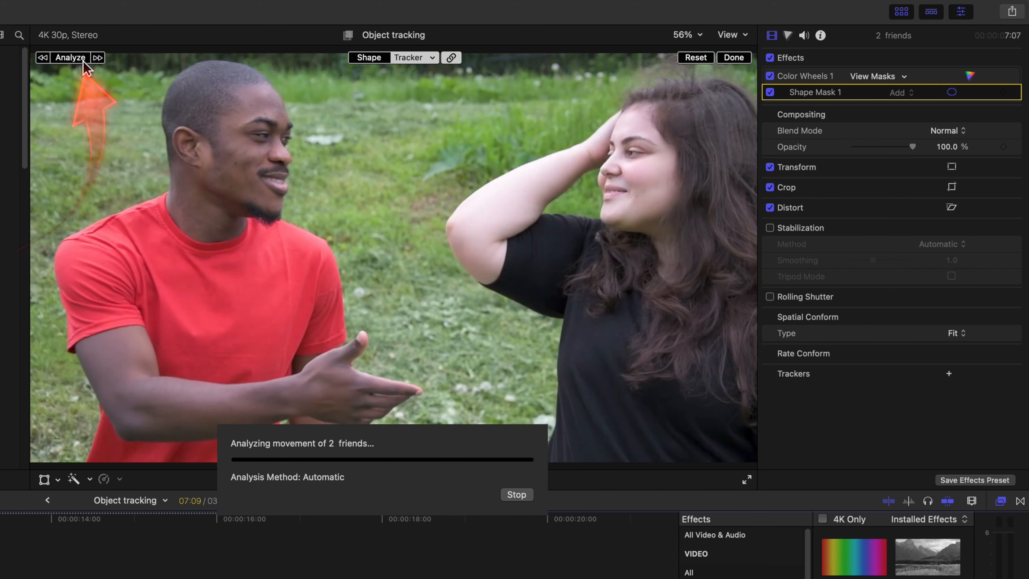